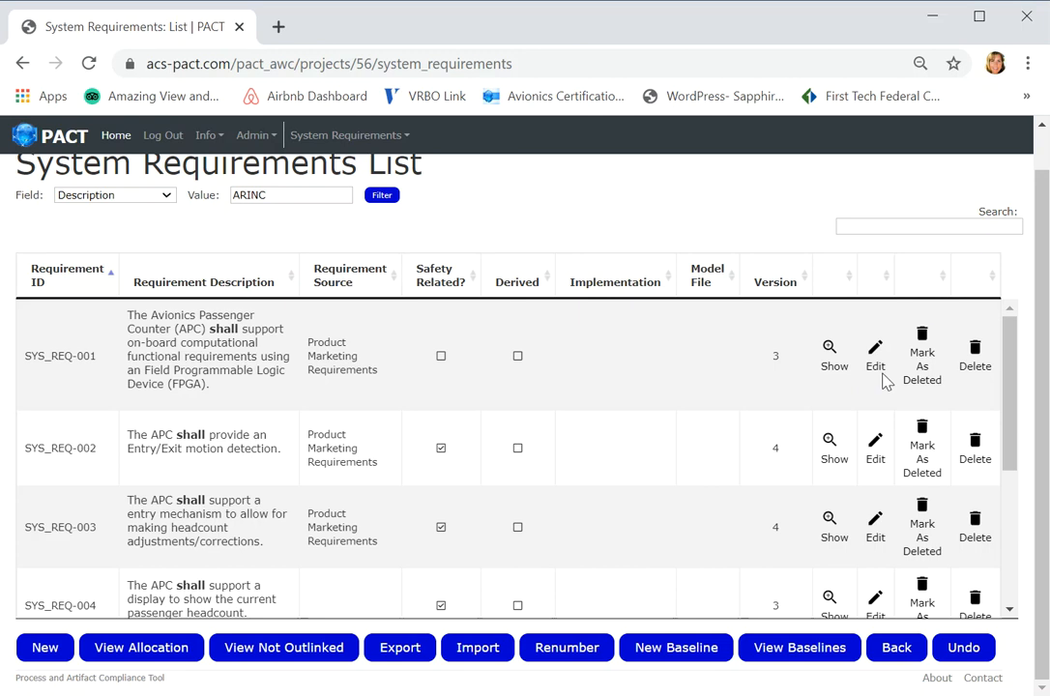
# - Filter the system requirements list by description for ARINC
pyautogui.moveTo(1015, 406); pyautogui.dragTo(1039, 560)
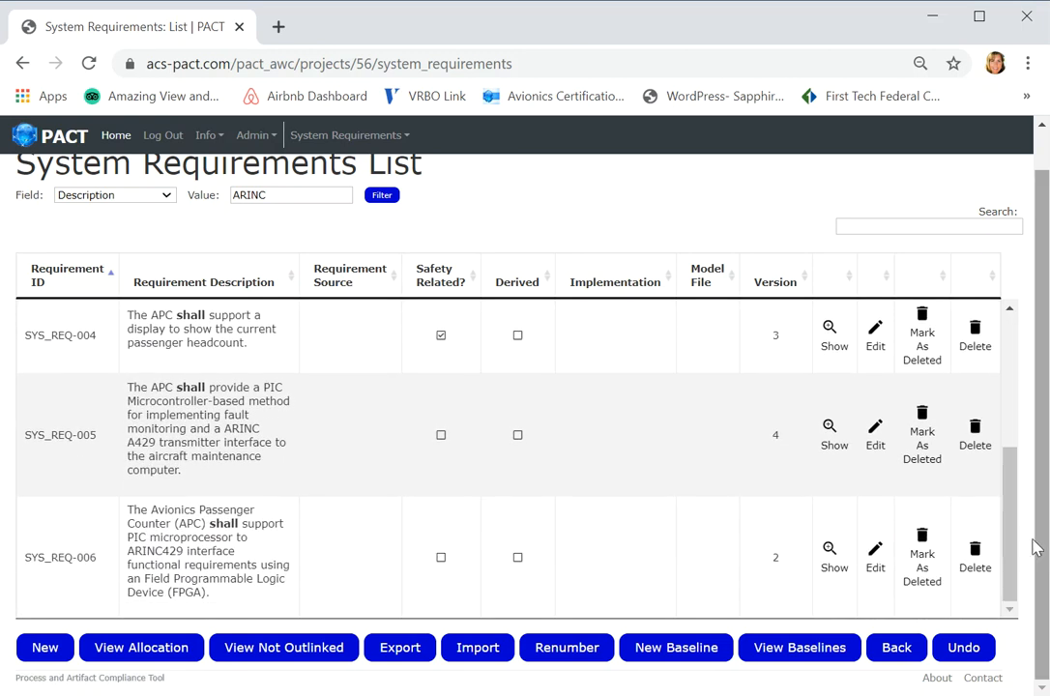
pyautogui.doubleClick(837, 454)
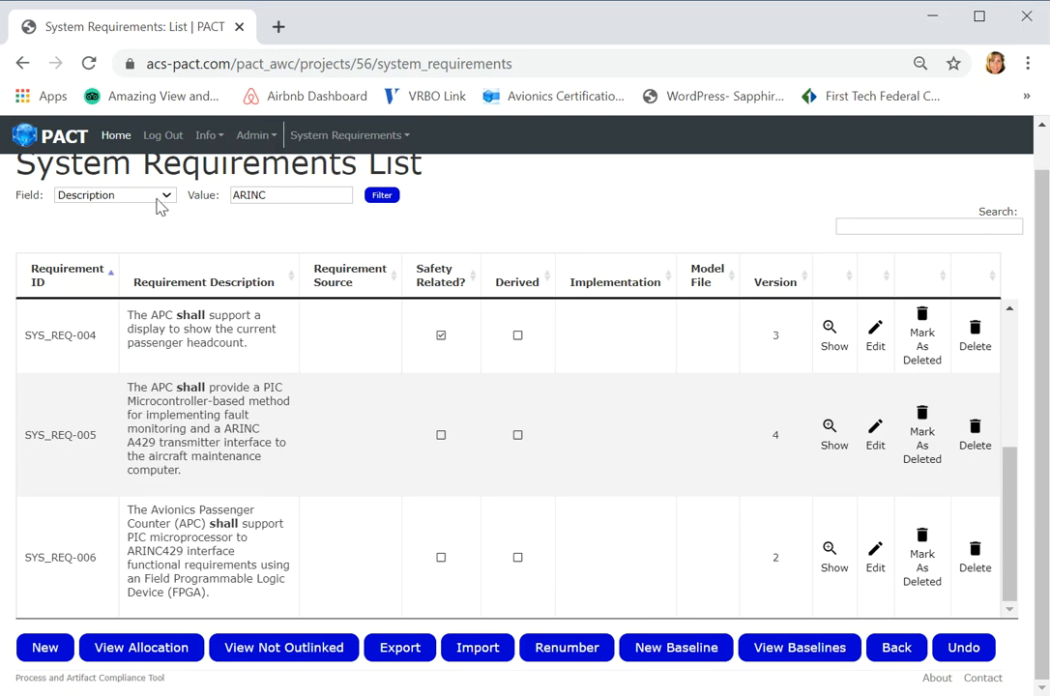
pyautogui.click(279, 198)
pyautogui.press('Return')
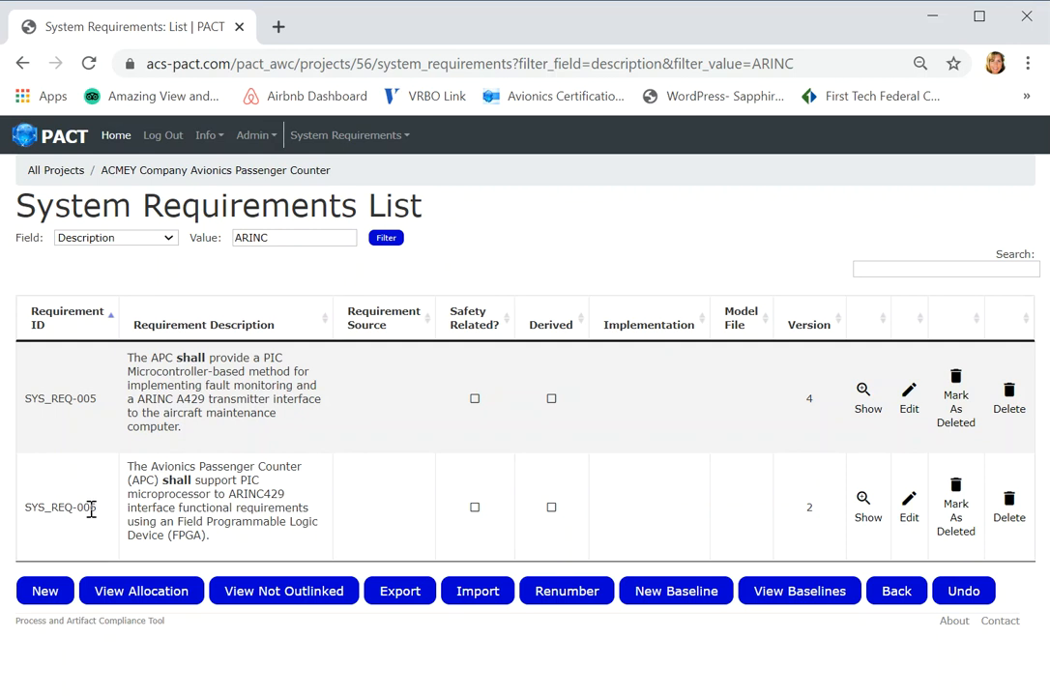
# - Edit requirement SYS_REQ-005: set its source to Product Marketing Requirements, mark it as safety related, and save it
pyautogui.click(867, 404)
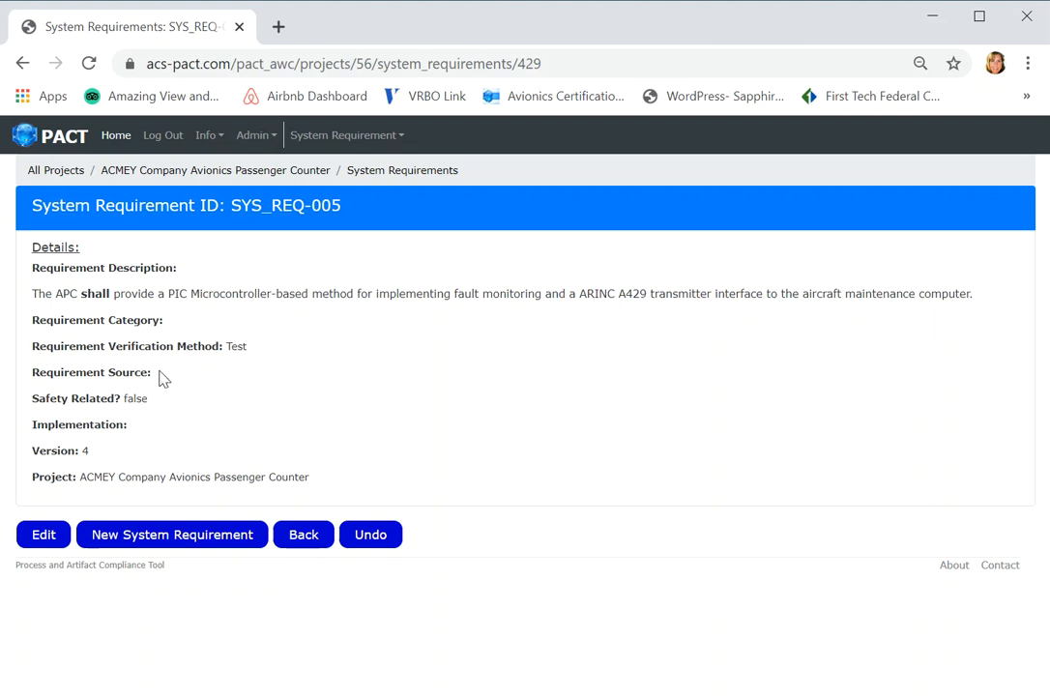
pyautogui.click(43, 537)
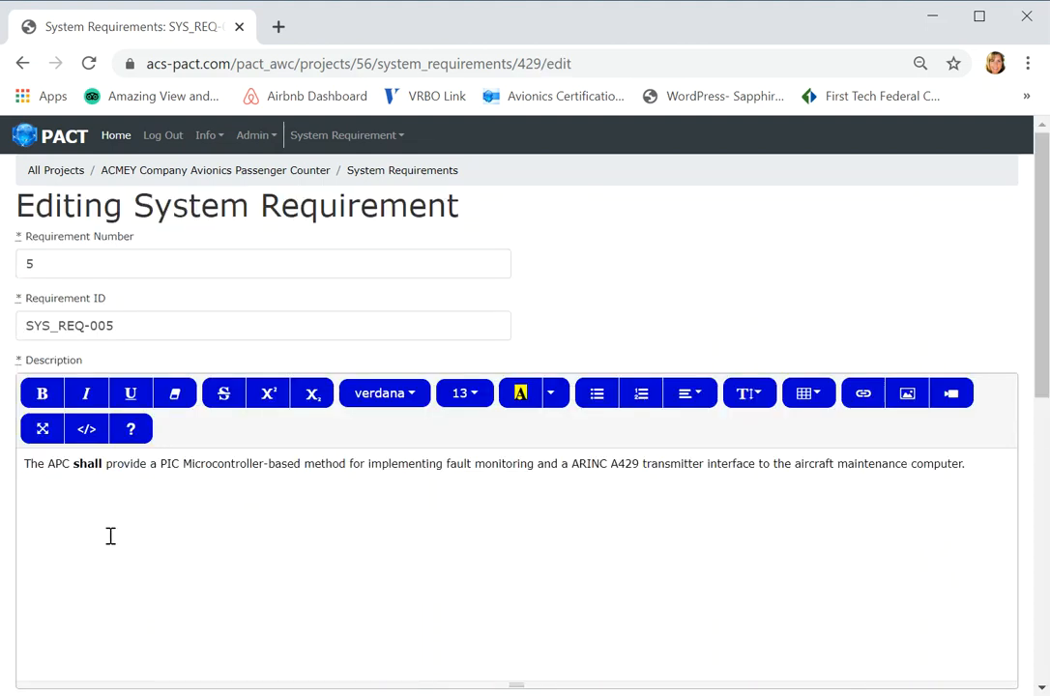
pyautogui.moveTo(1043, 352); pyautogui.dragTo(1026, 571)
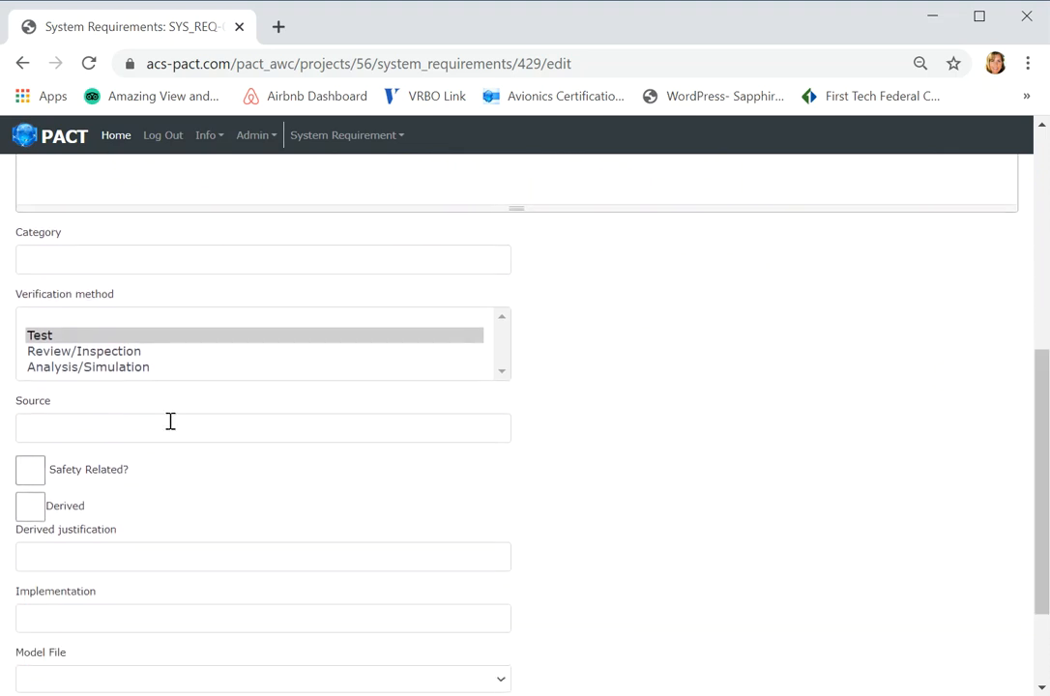
pyautogui.click(73, 428)
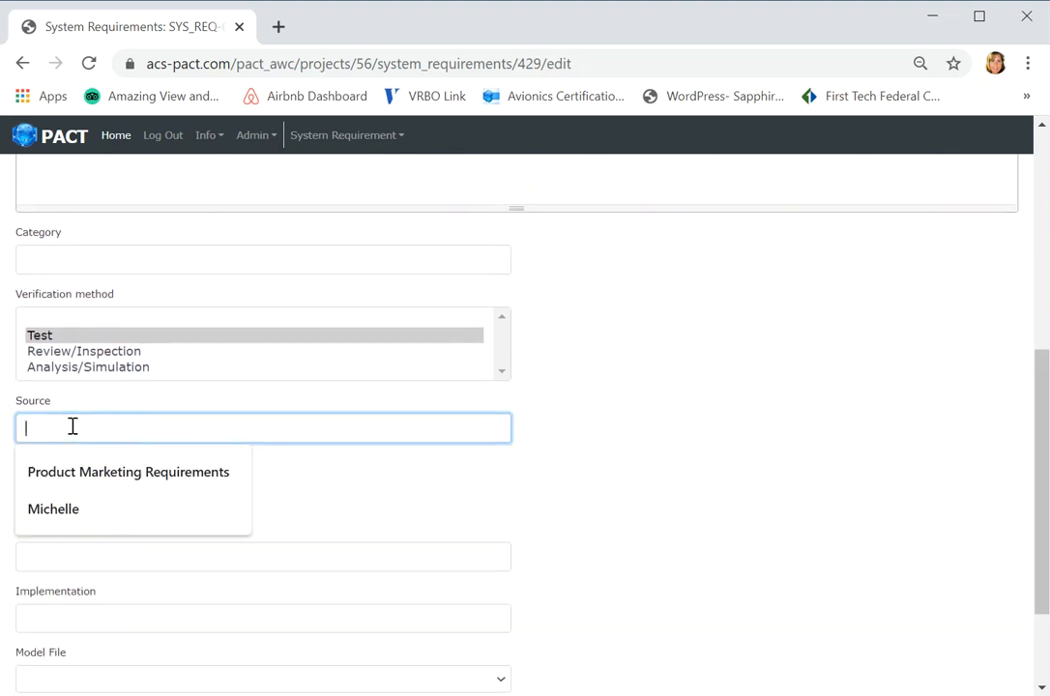
pyautogui.click(84, 474)
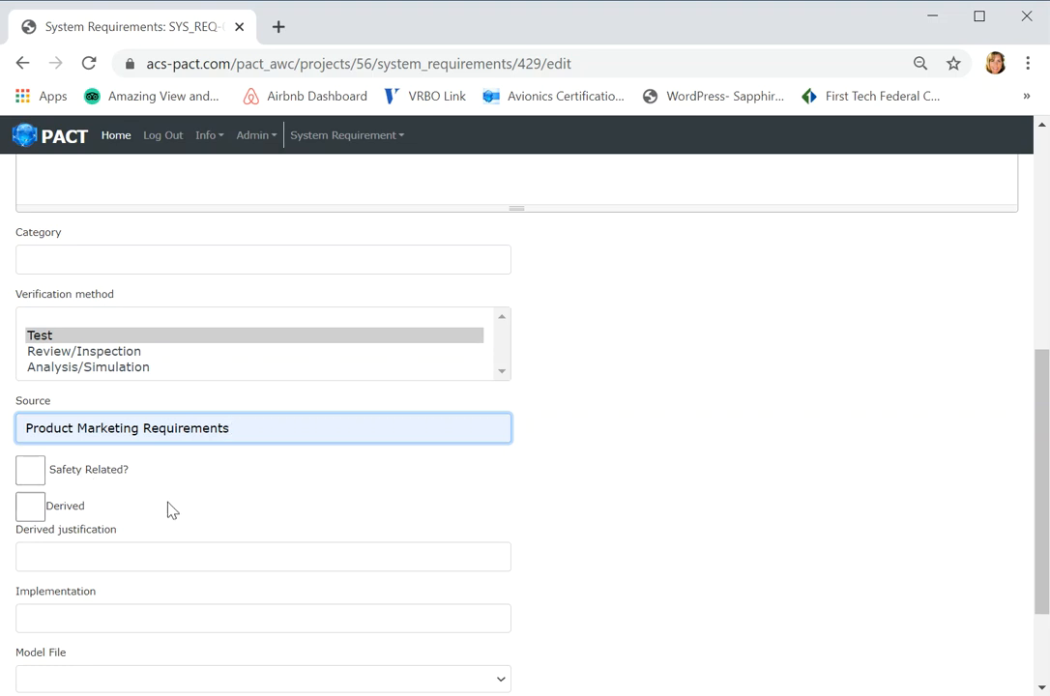
pyautogui.click(31, 471)
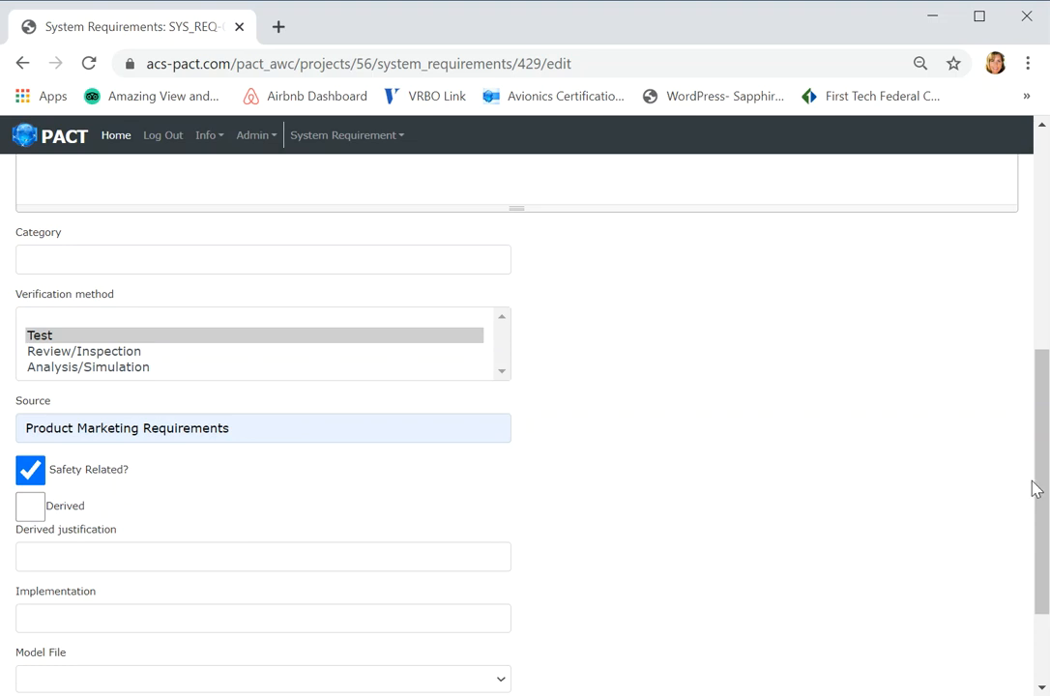
pyautogui.moveTo(1044, 488); pyautogui.dragTo(1043, 551)
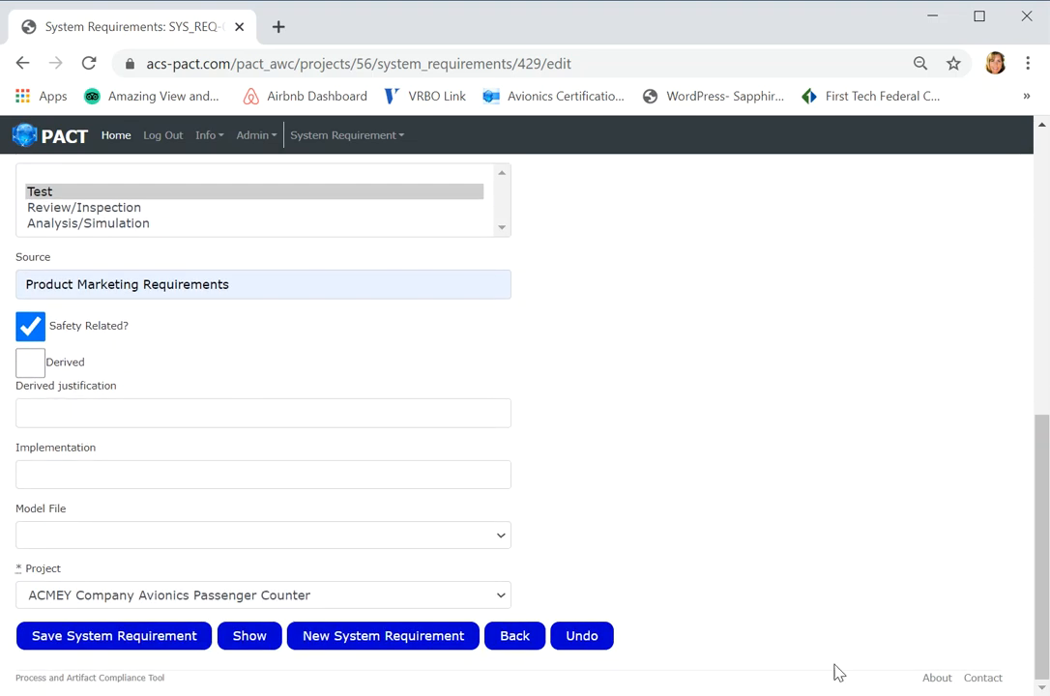
pyautogui.click(141, 642)
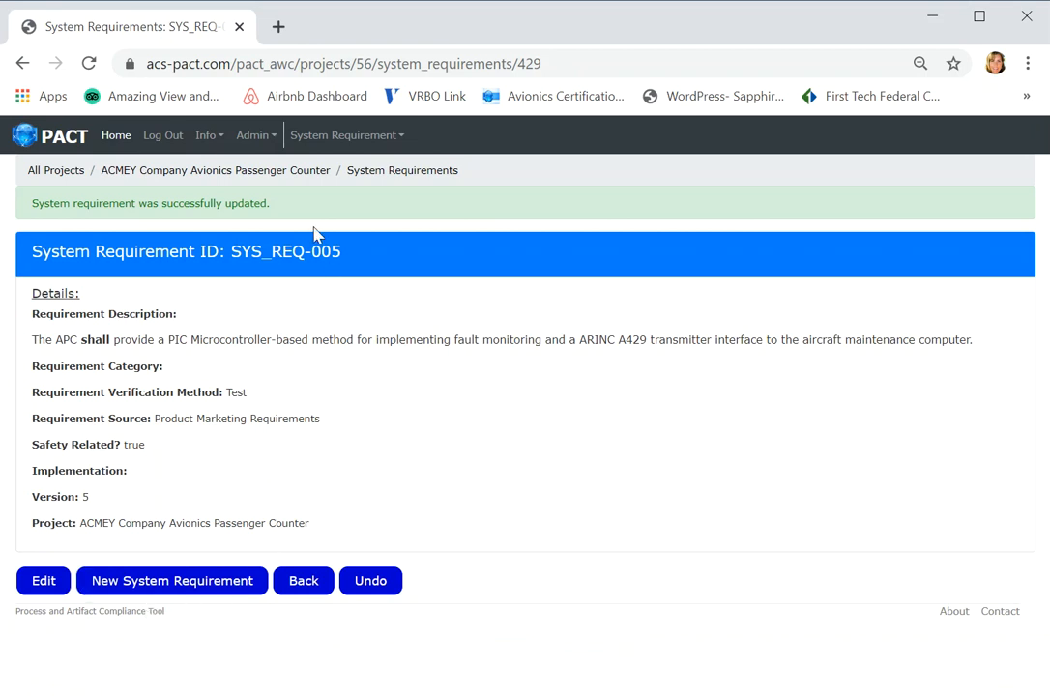
# - Return to the full system requirements list and review the actions available for system requirements
pyautogui.click(390, 172)
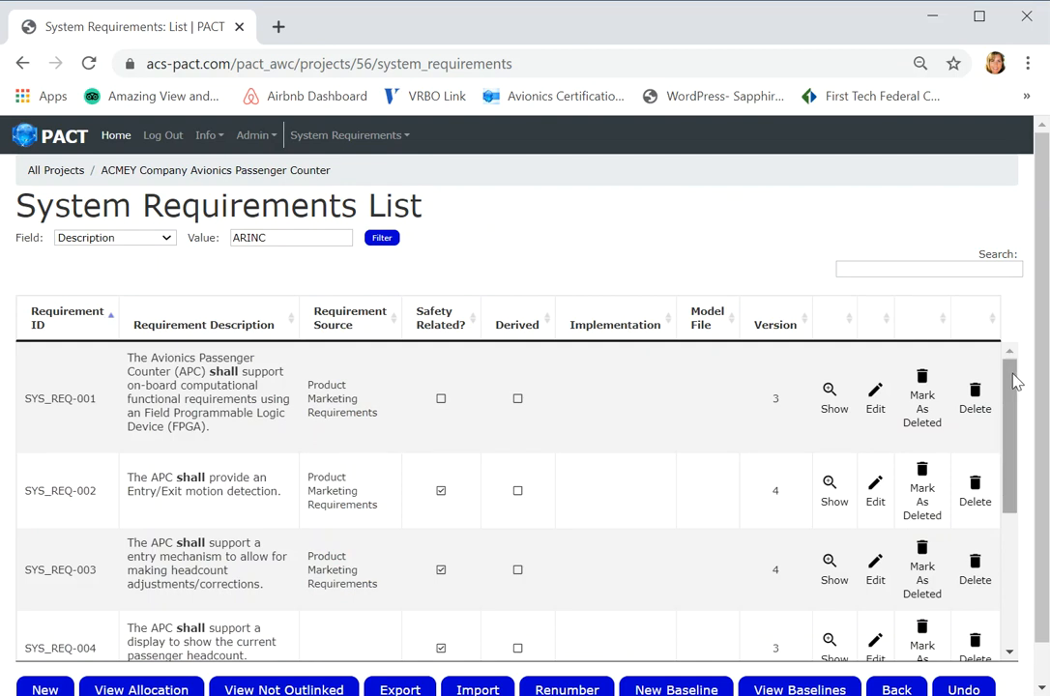
pyautogui.scroll(-1, 1047, 400)
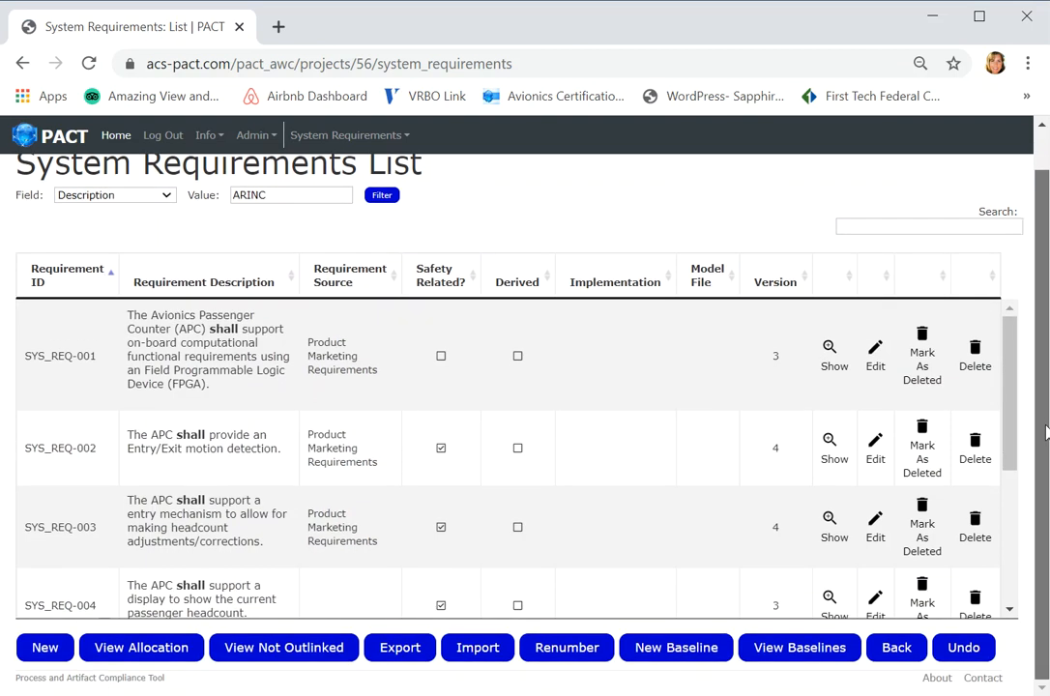
pyautogui.scroll(1, 1034, 373)
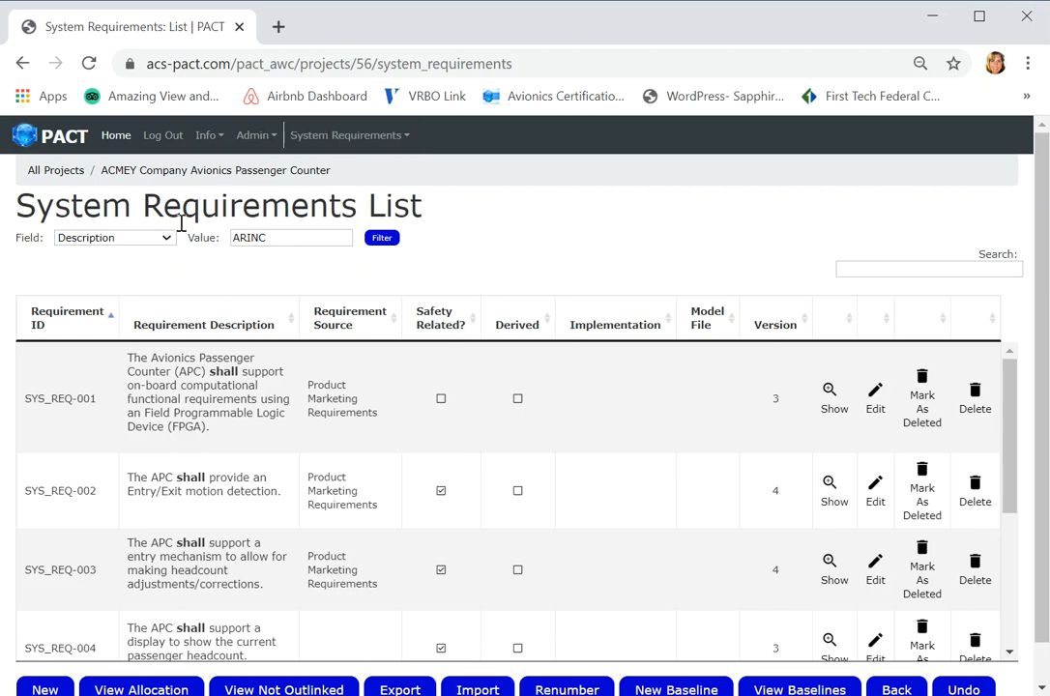
pyautogui.click(406, 141)
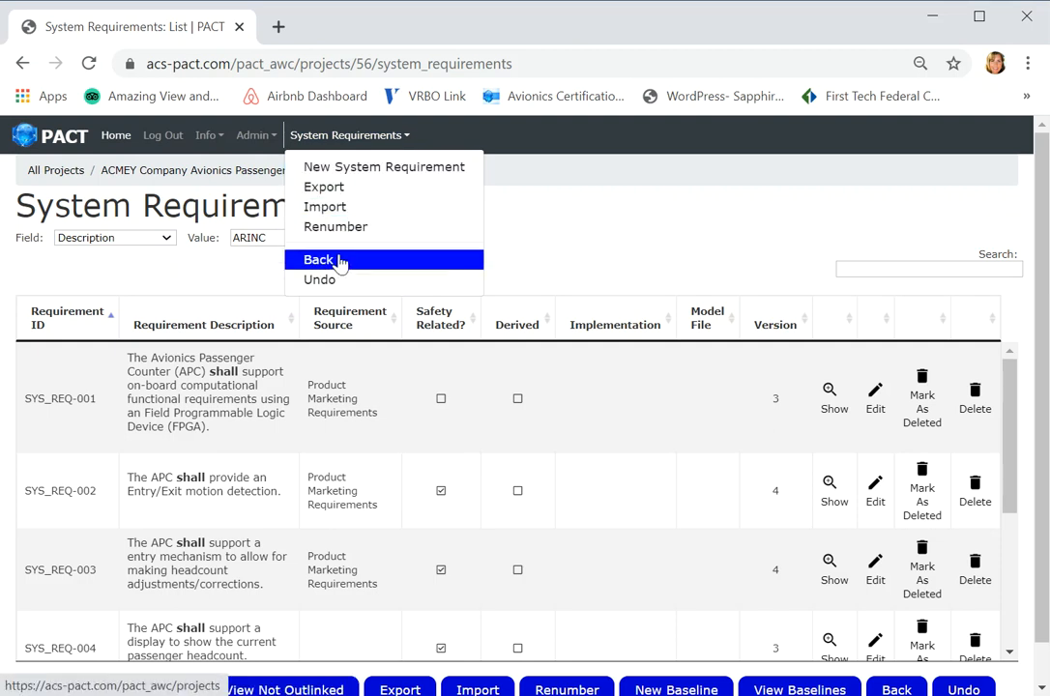
pyautogui.scroll(-1, 1038, 480)
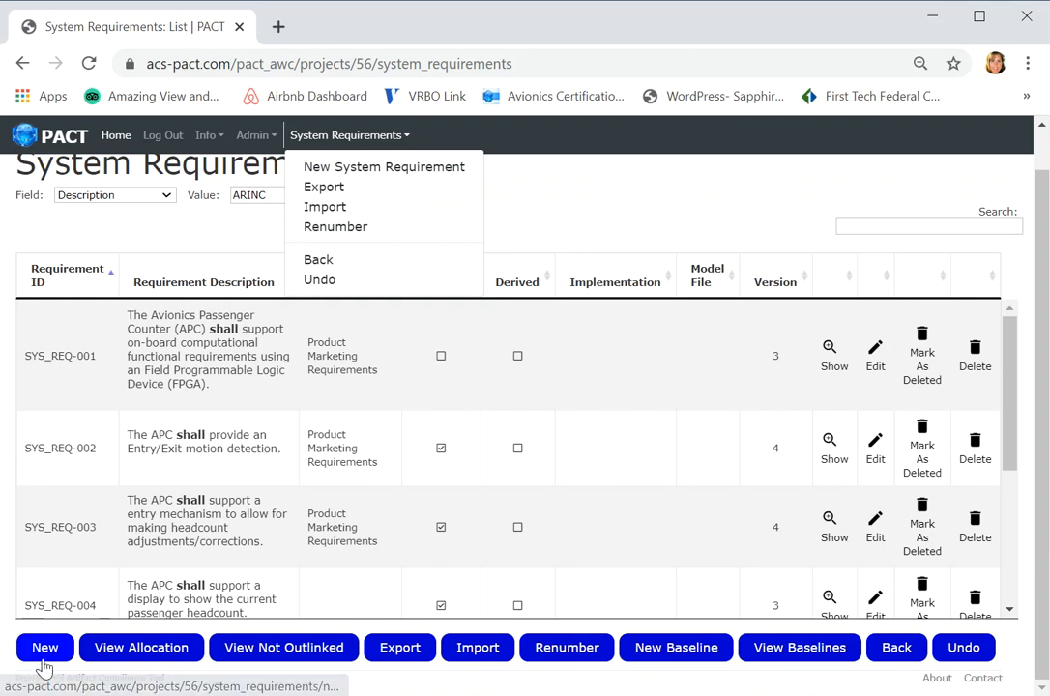
pyautogui.click(607, 216)
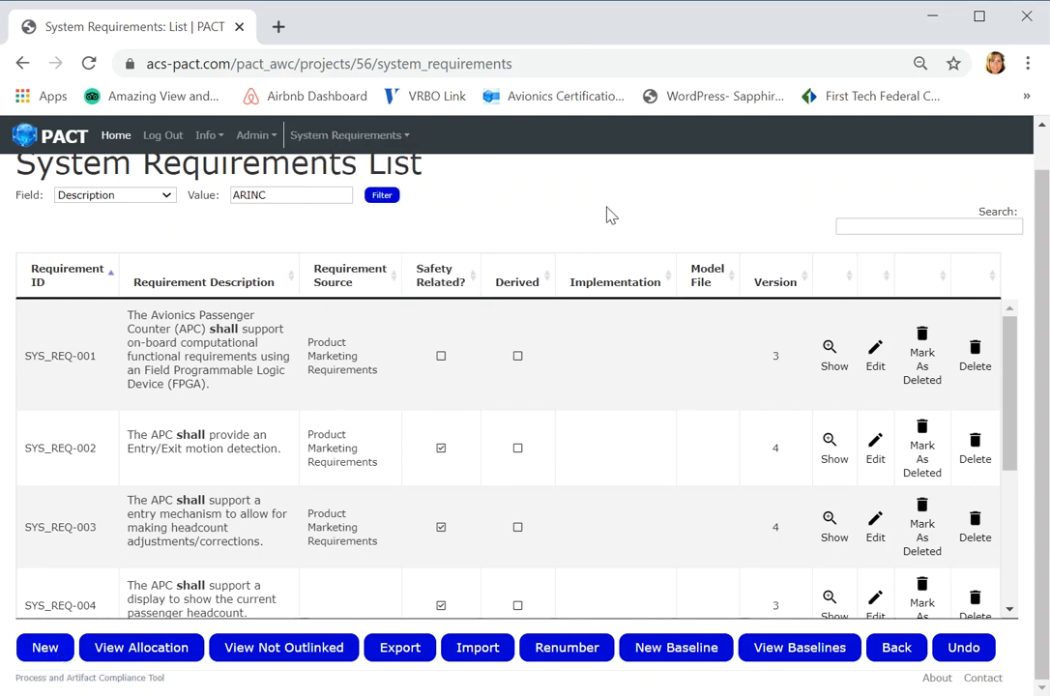
# - Open a blank new system requirement form, examine its fields, and return to the list without saving
pyautogui.click(66, 655)
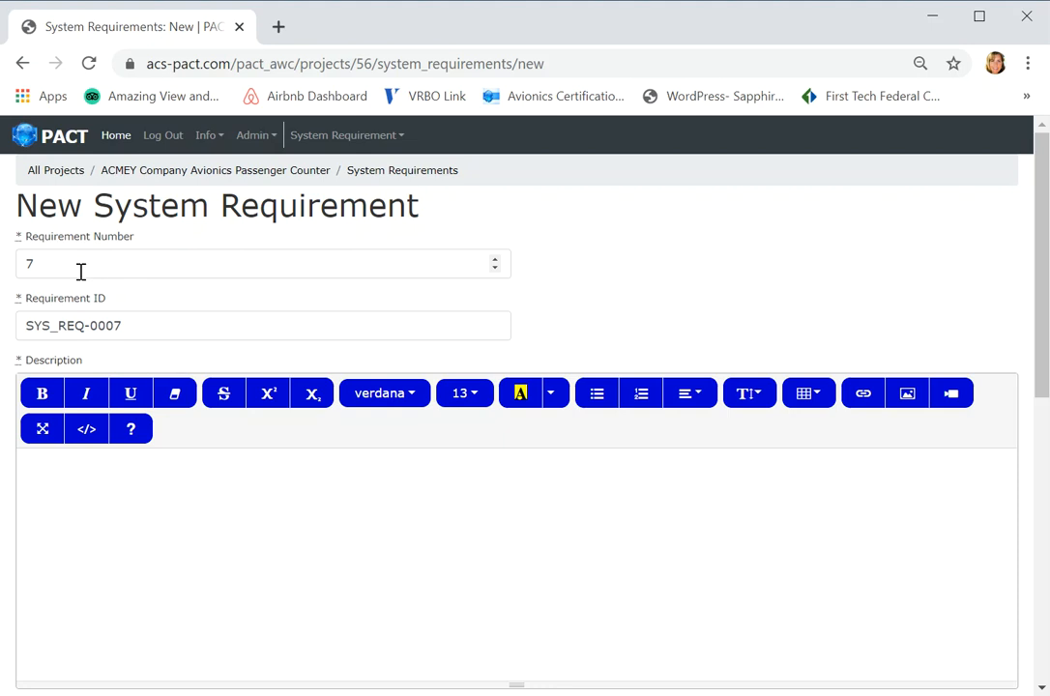
pyautogui.moveTo(25, 326); pyautogui.dragTo(85, 325)
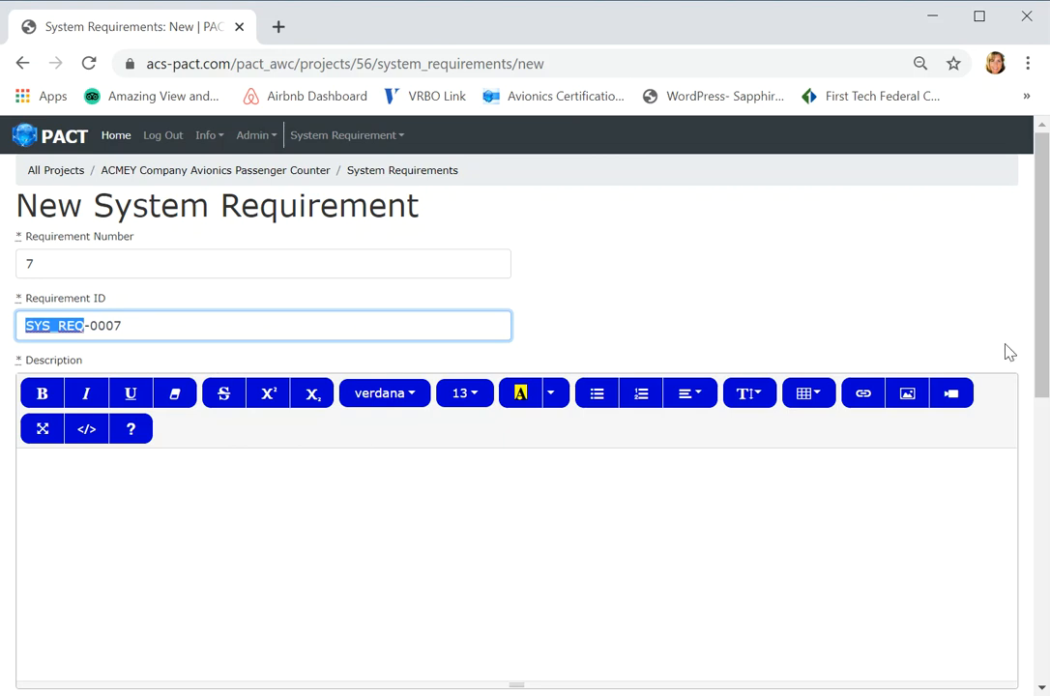
pyautogui.moveTo(1044, 364); pyautogui.dragTo(1038, 673)
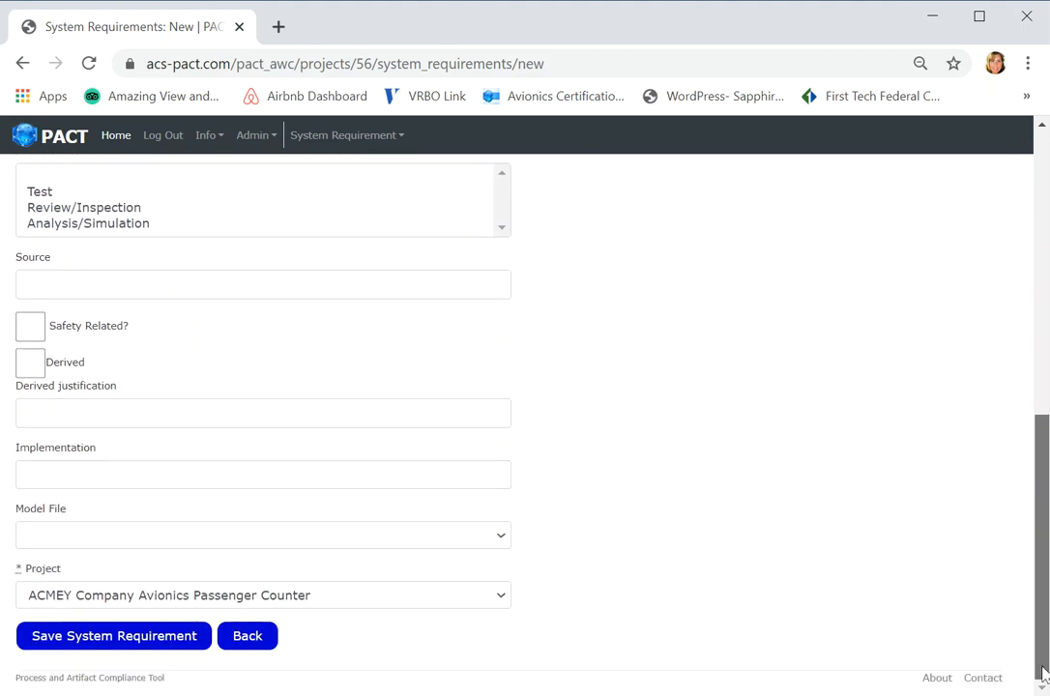
pyautogui.click(255, 642)
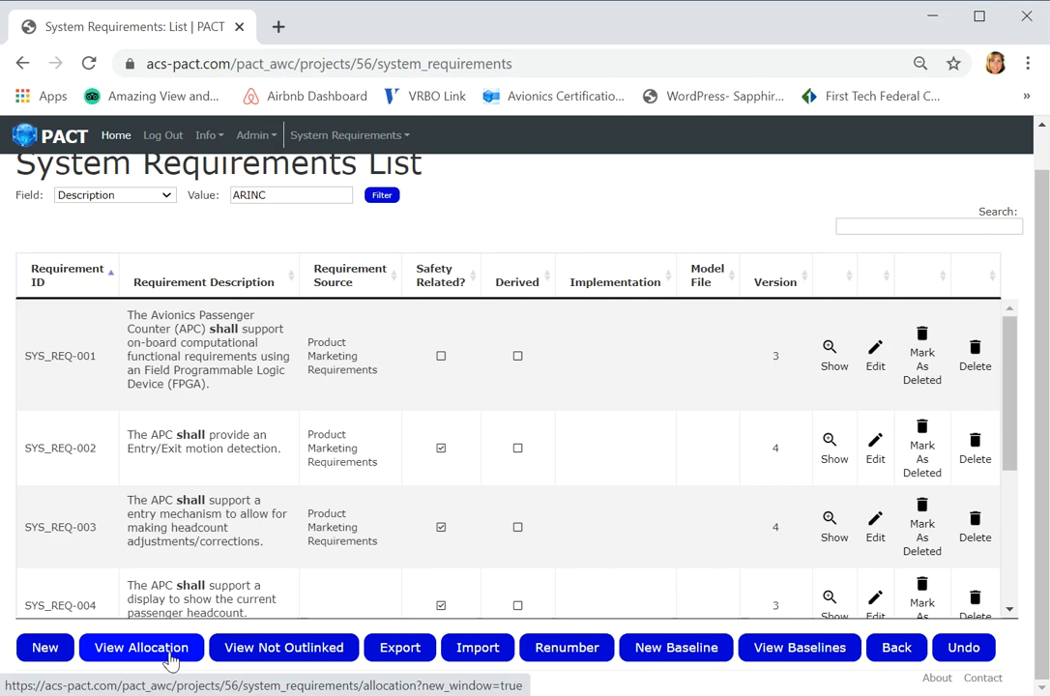
# - View the allocation of the system requirements in the tracing matrix, open the project's overview, and return to the requirements list
pyautogui.click(170, 660)
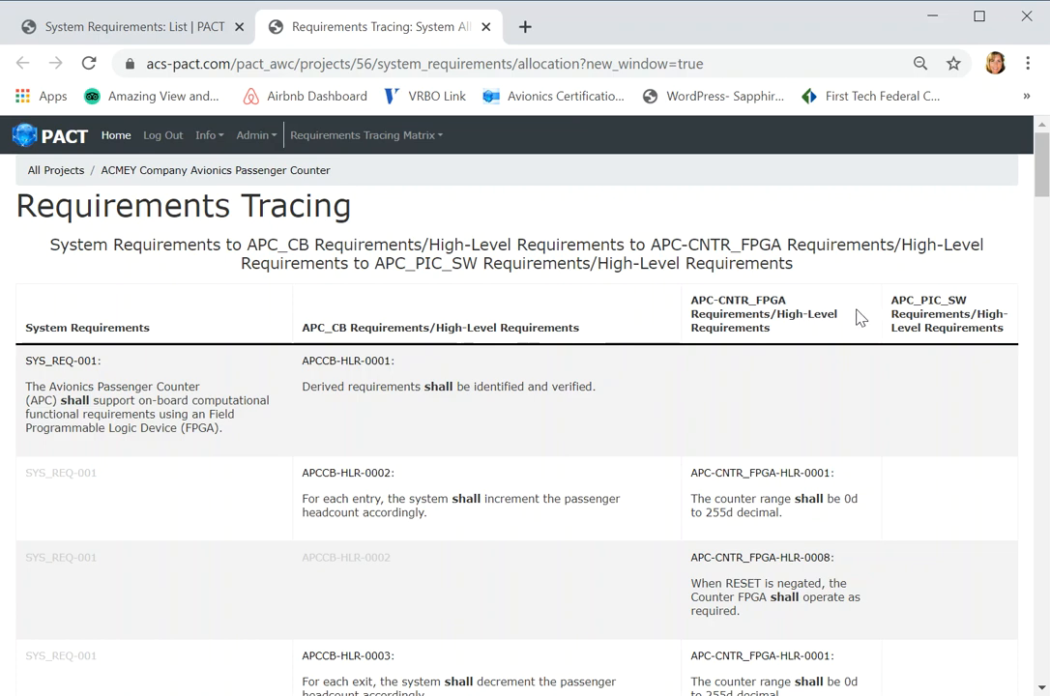
pyautogui.tripleClick(305, 180)
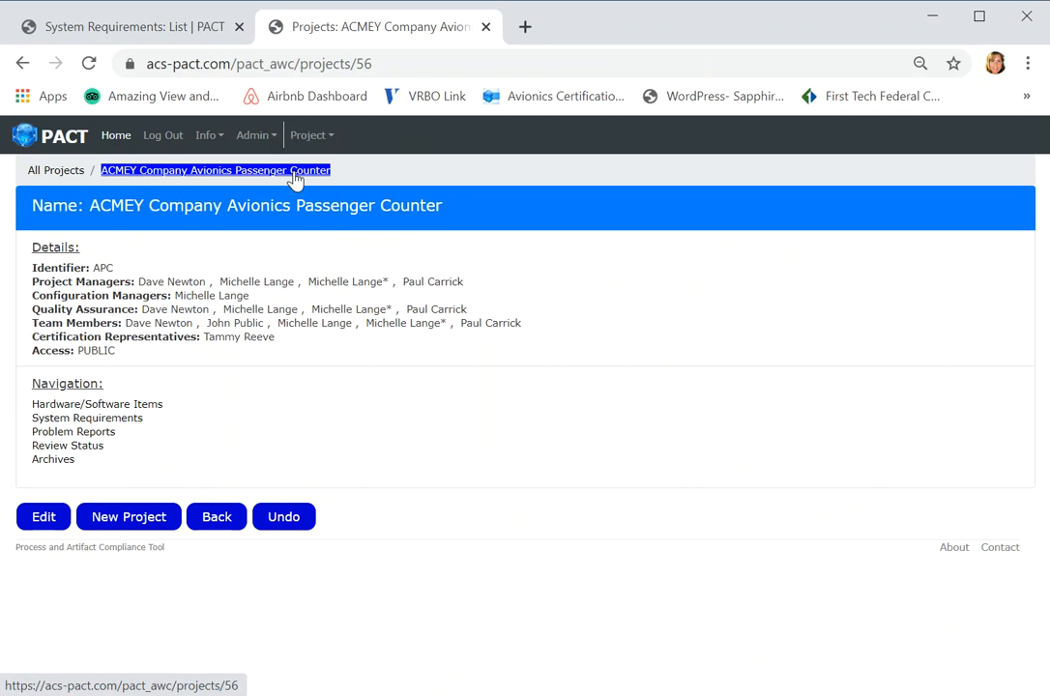
pyautogui.click(214, 37)
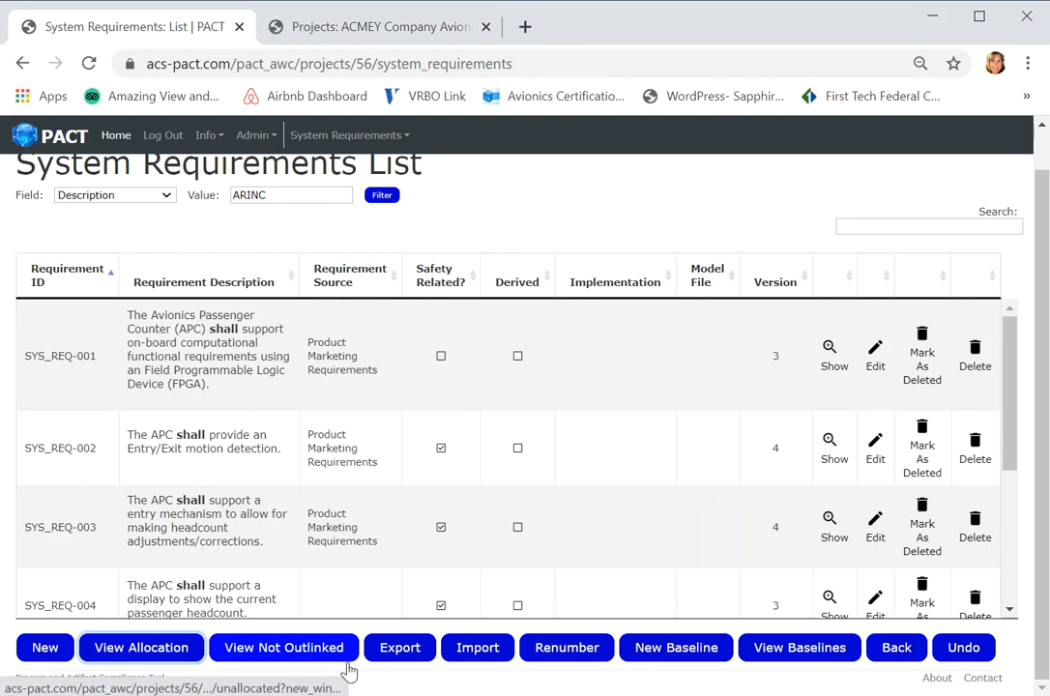
# - Export the system requirements as a PDF and examine the exported document
pyautogui.click(401, 648)
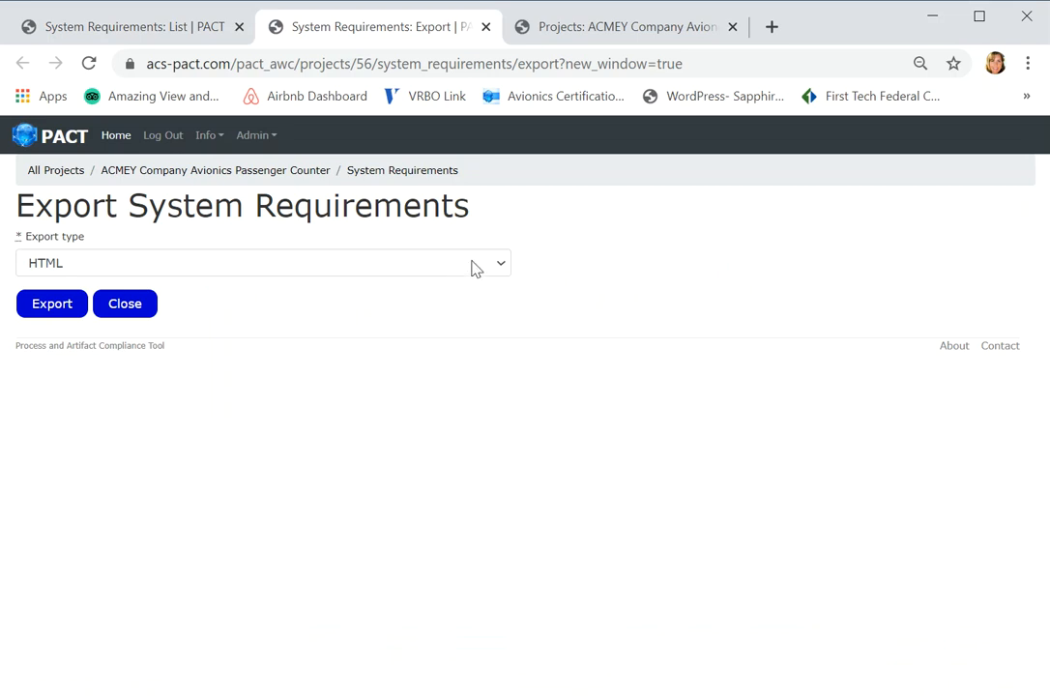
pyautogui.click(502, 267)
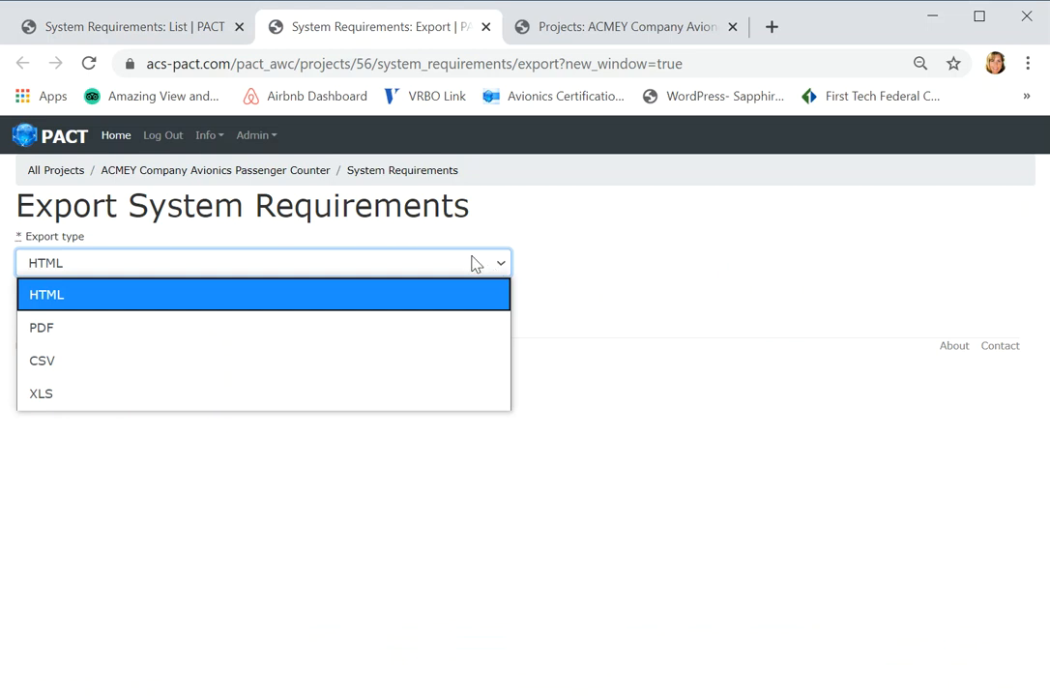
pyautogui.click(68, 335)
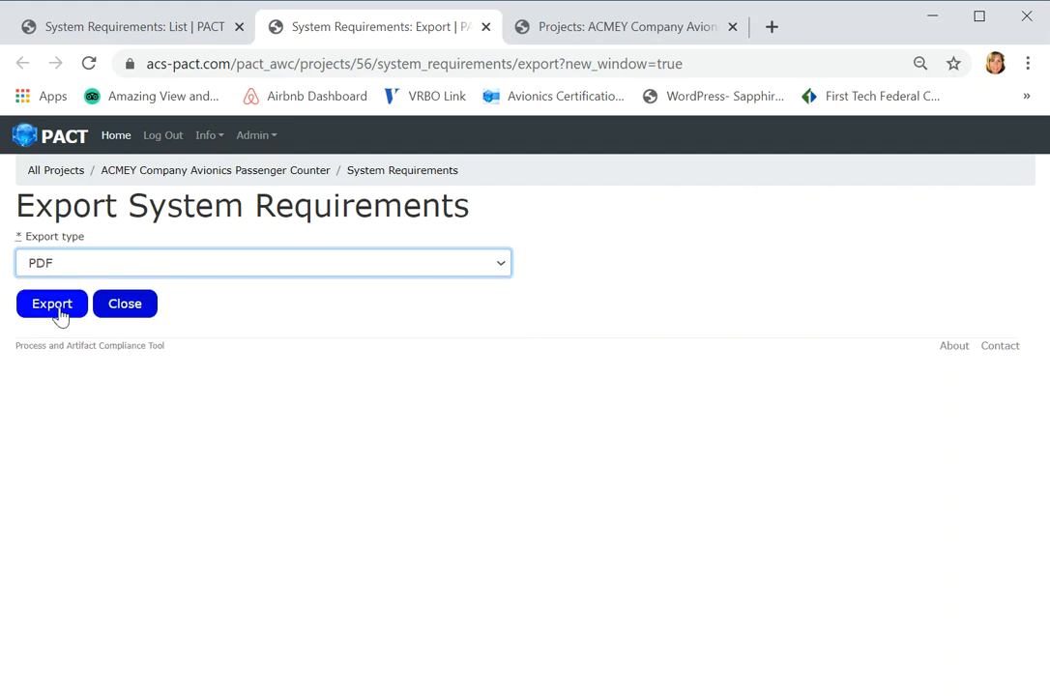
pyautogui.click(53, 306)
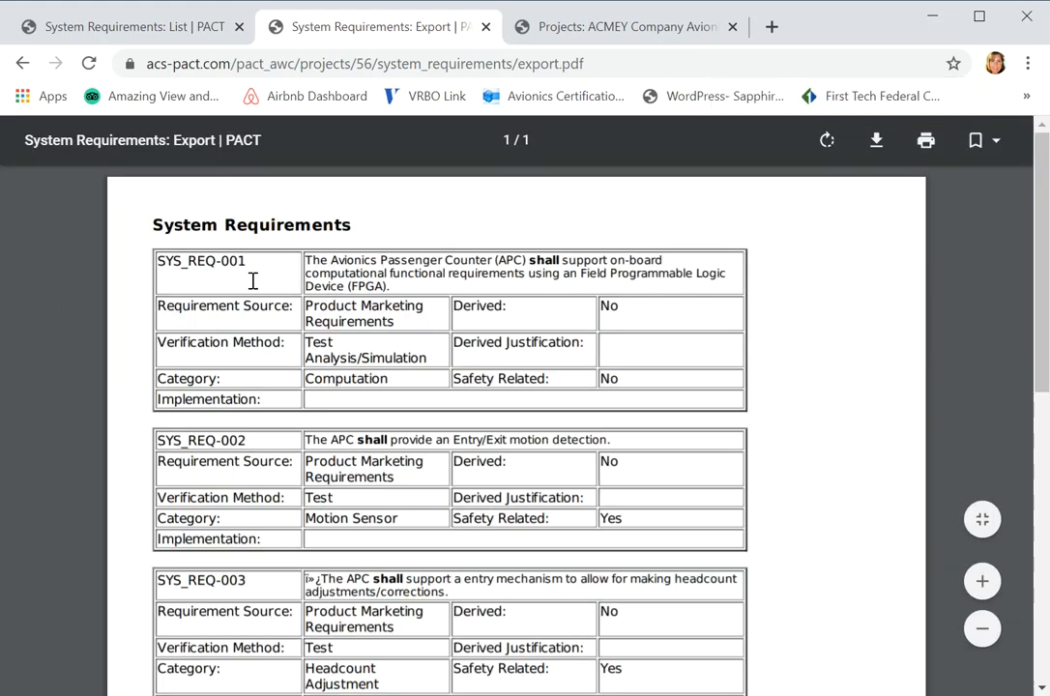
pyautogui.moveTo(150, 224); pyautogui.dragTo(246, 263)
pyautogui.moveTo(368, 402); pyautogui.dragTo(431, 445)
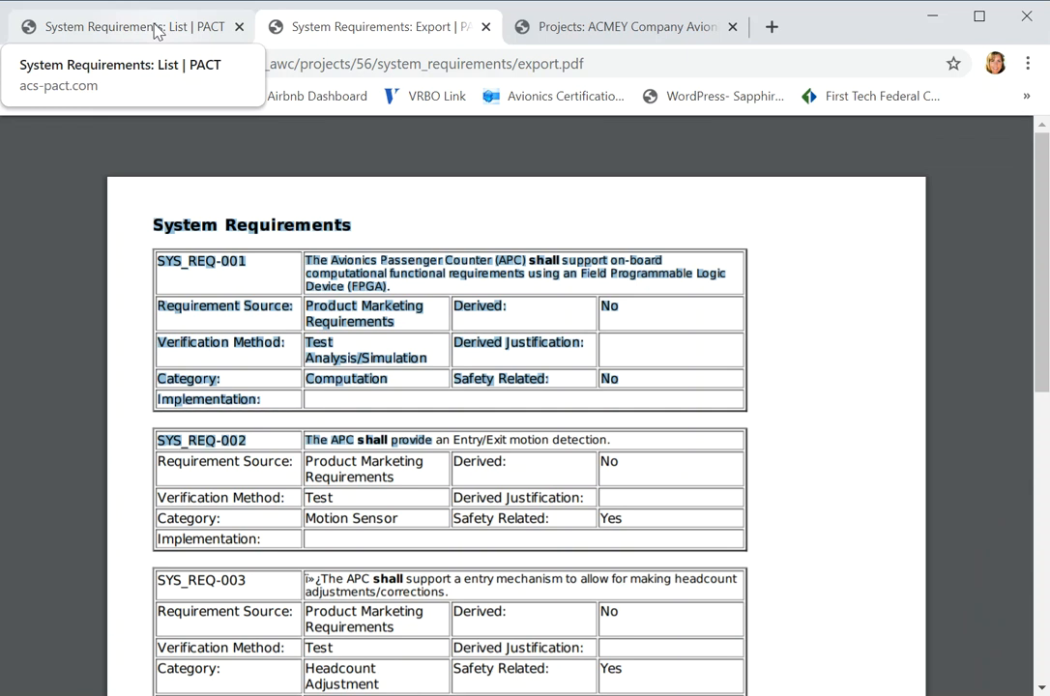
# - Examine the import options for system requirements and return to the list without loading a file
pyautogui.click(155, 29)
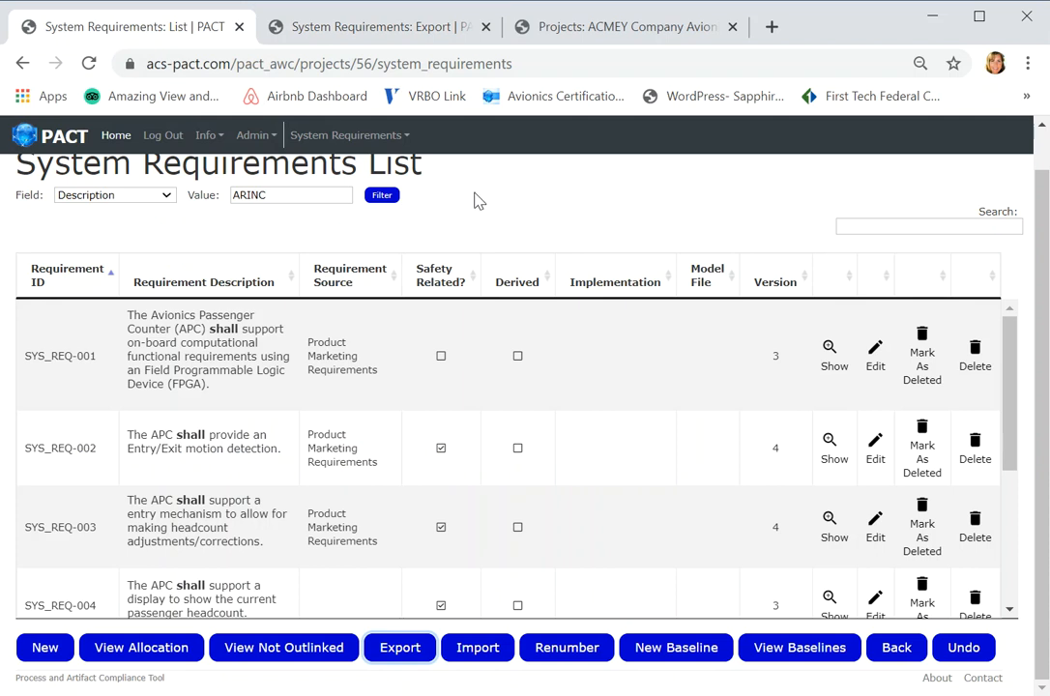
pyautogui.click(477, 647)
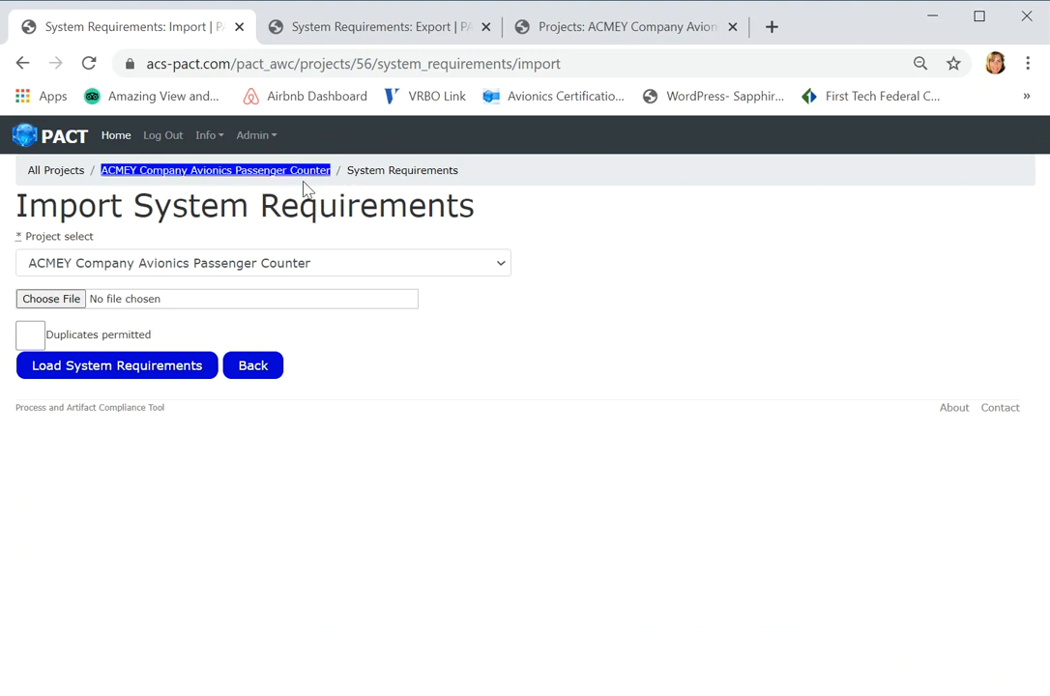
pyautogui.click(269, 379)
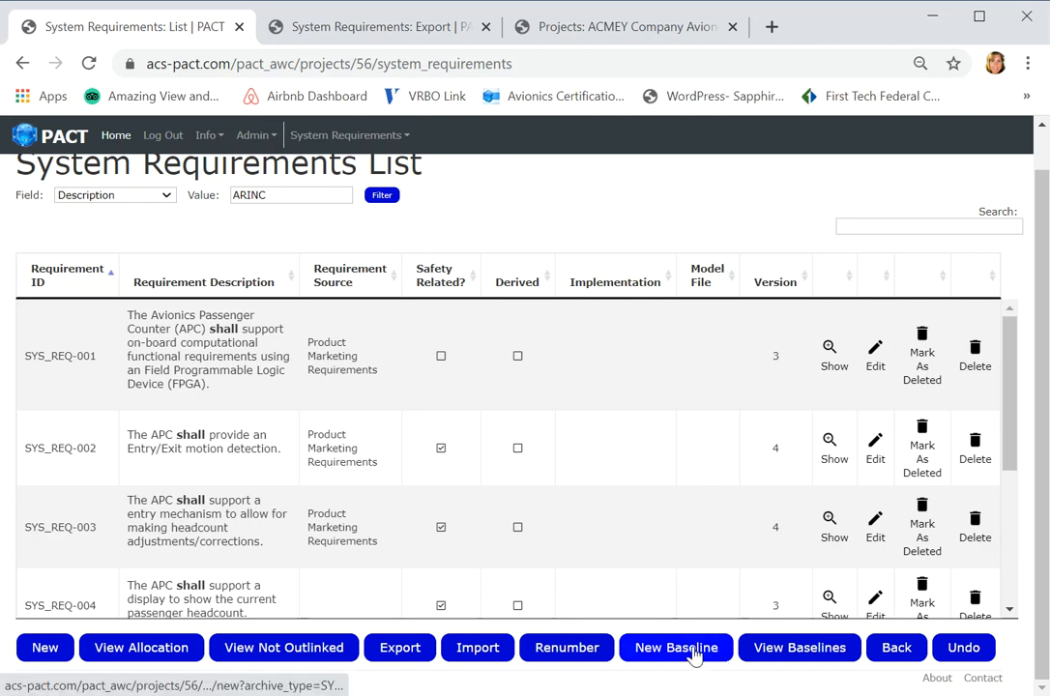
# - View the list of system requirements baselines and return to the system requirements list
pyautogui.click(808, 661)
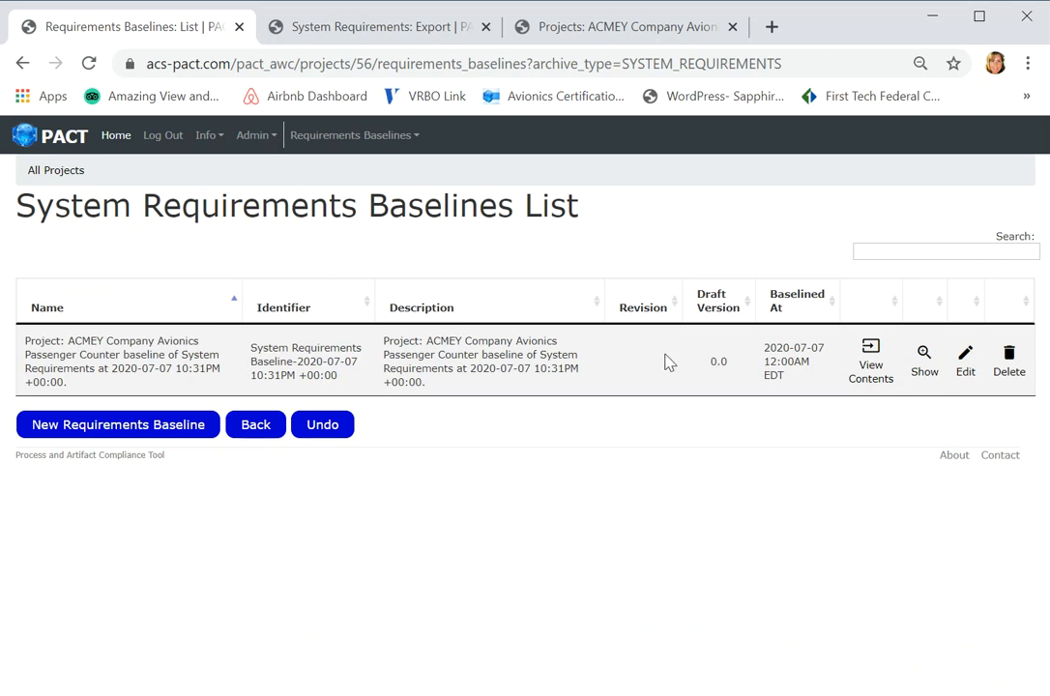
pyautogui.click(272, 440)
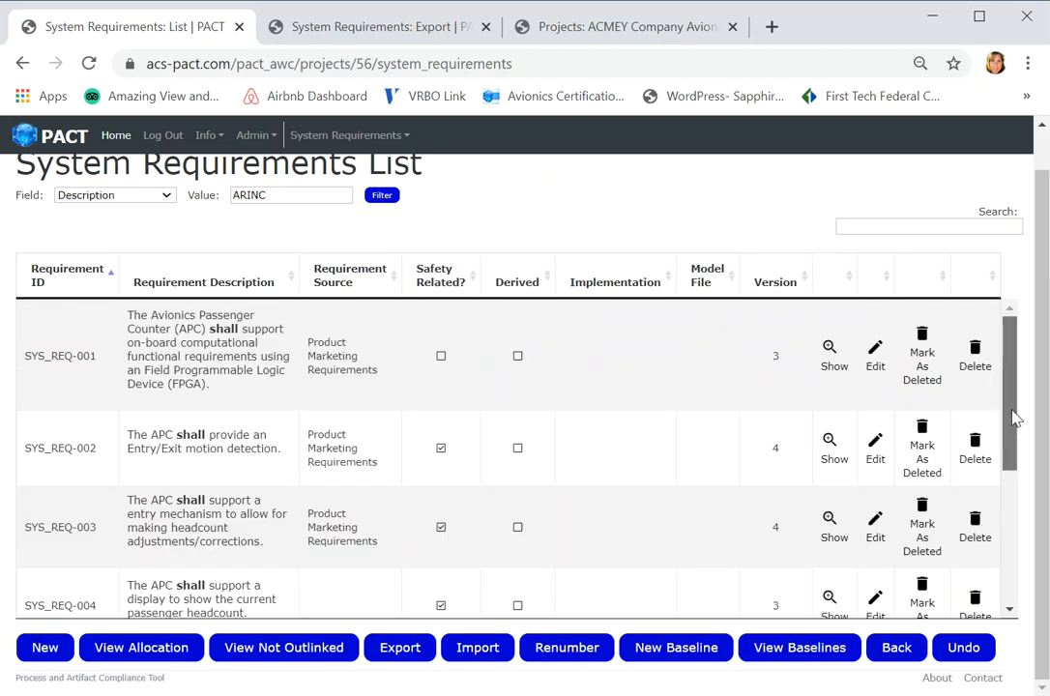
pyautogui.moveTo(1012, 420); pyautogui.dragTo(1001, 391)
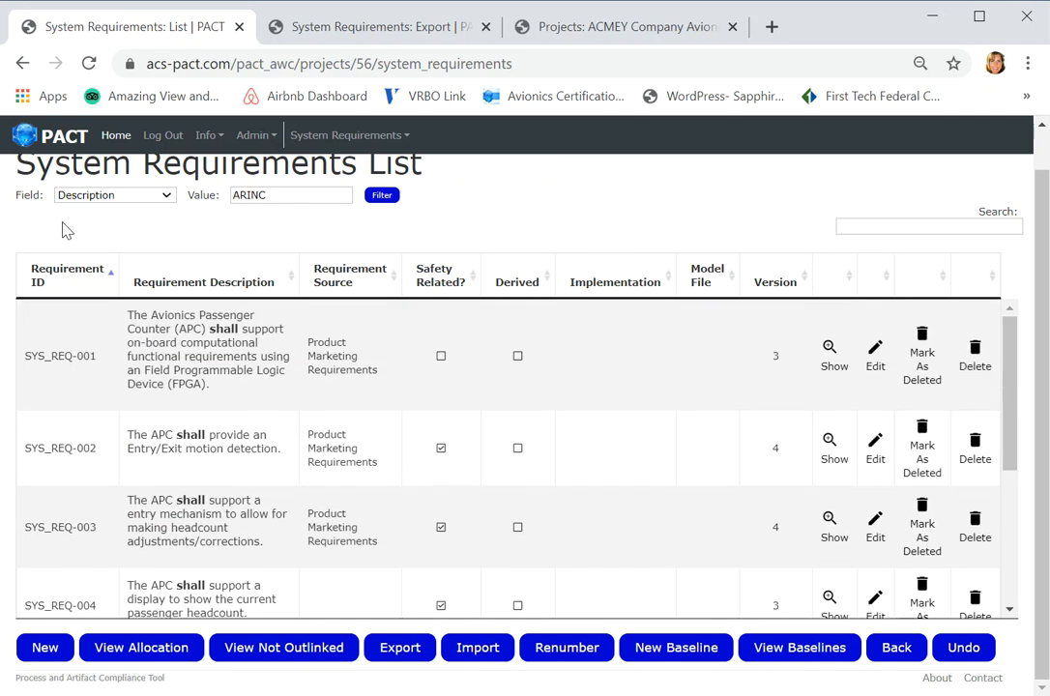